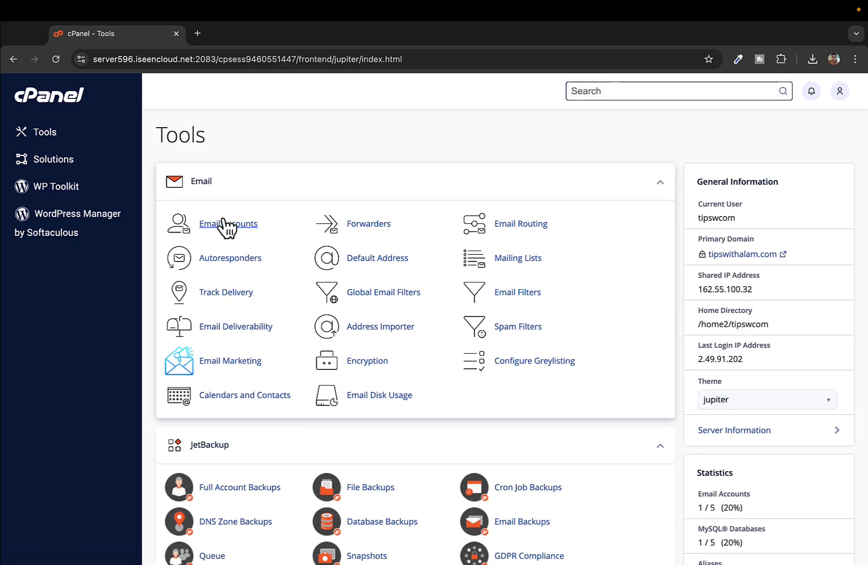
# Step: Open the info@ account's Roundcube inbox from the Email Accounts list
pyautogui.click(223, 224)
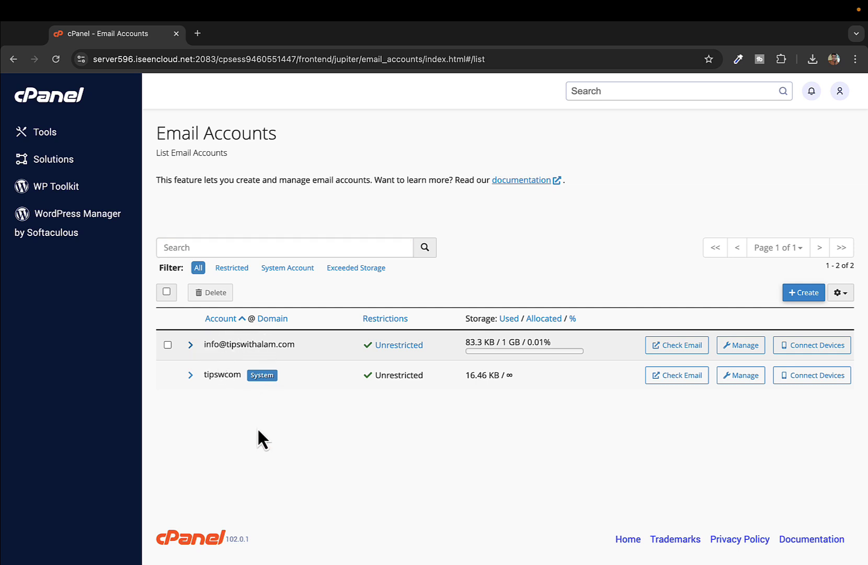
pyautogui.tripleClick(224, 345)
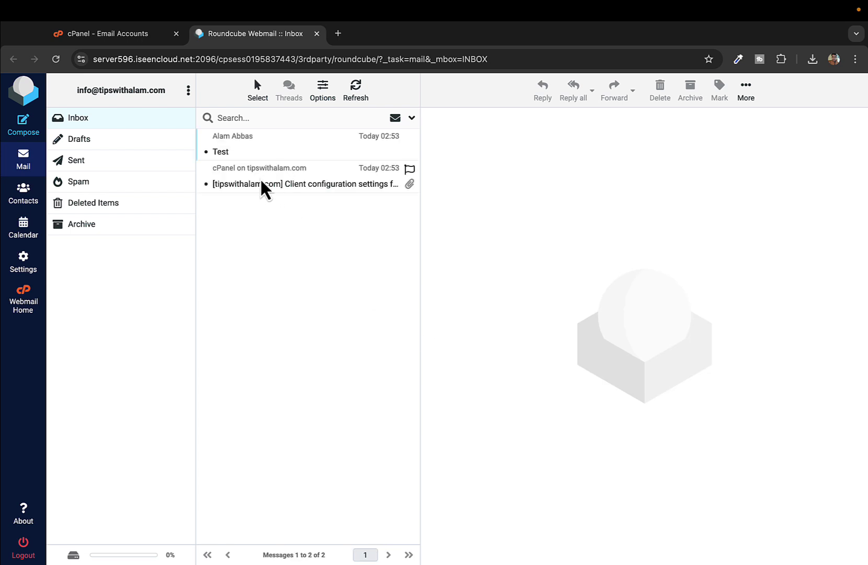
# Step: Preview the cPanel configuration settings message and the 'Test' message in the Roundcube inbox
pyautogui.click(261, 180)
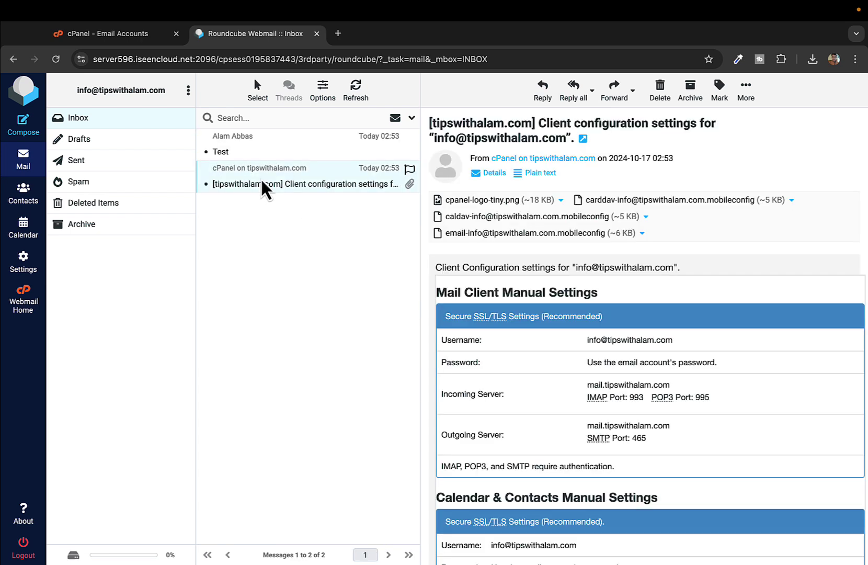
pyautogui.click(261, 148)
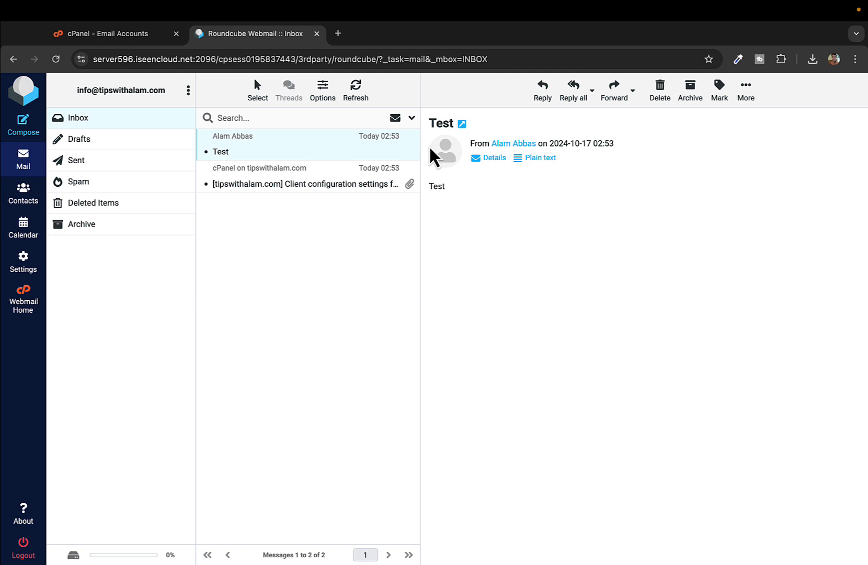
pyautogui.doubleClick(441, 121)
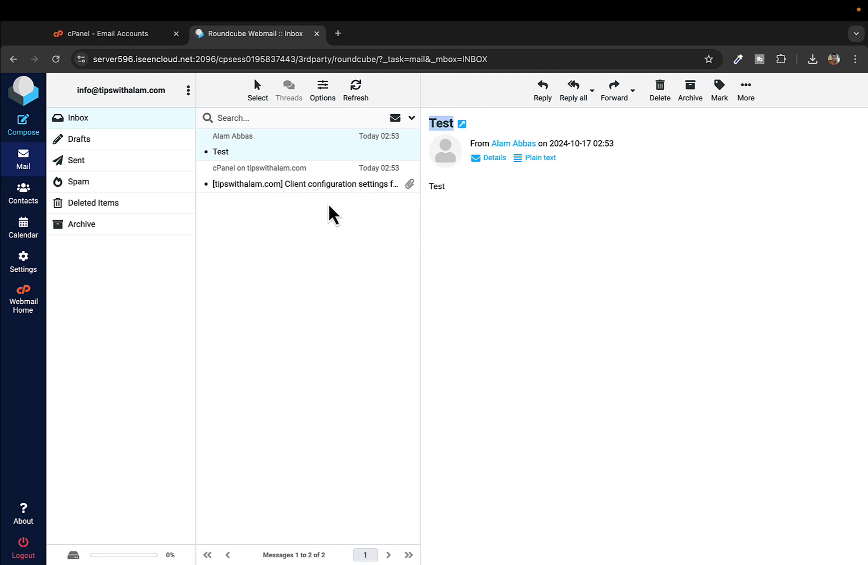
pyautogui.click(267, 116)
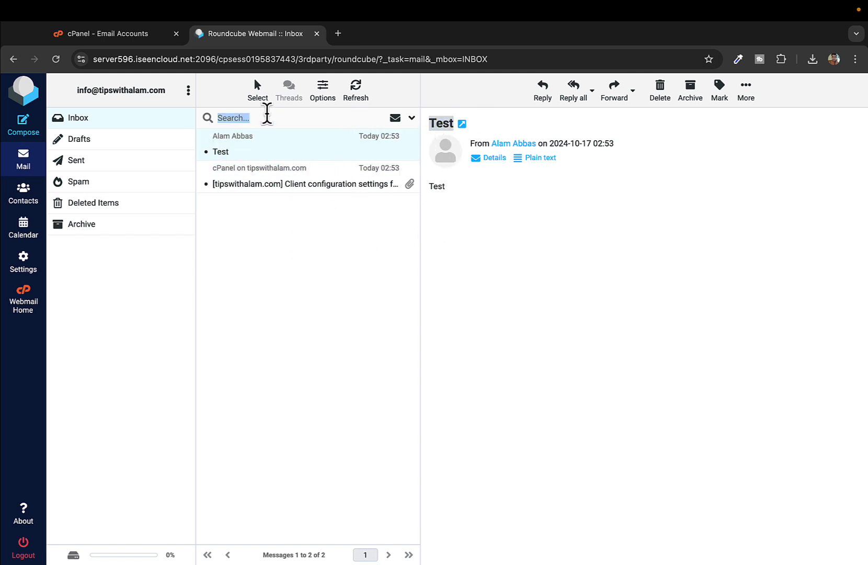
# Step: Return to the cPanel home page and launch File Manager showing the home directory listing
pyautogui.click(316, 35)
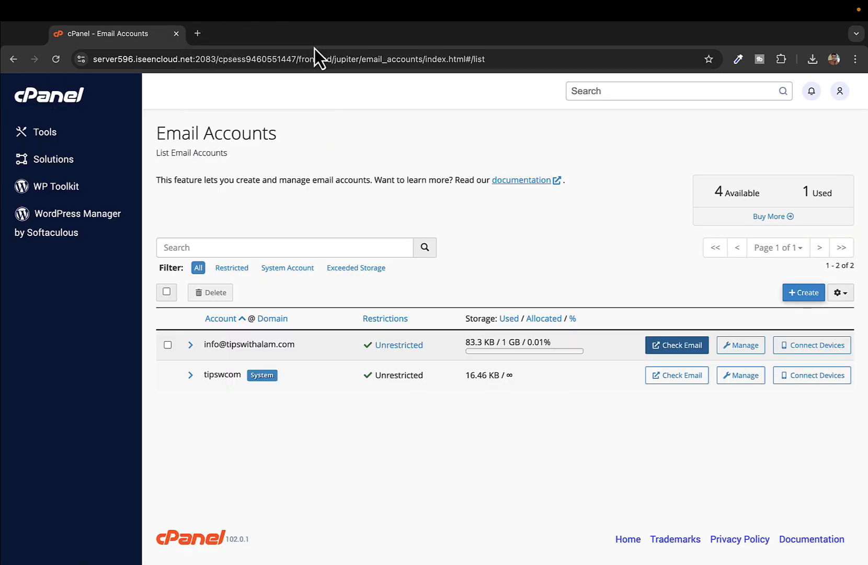
pyautogui.click(59, 103)
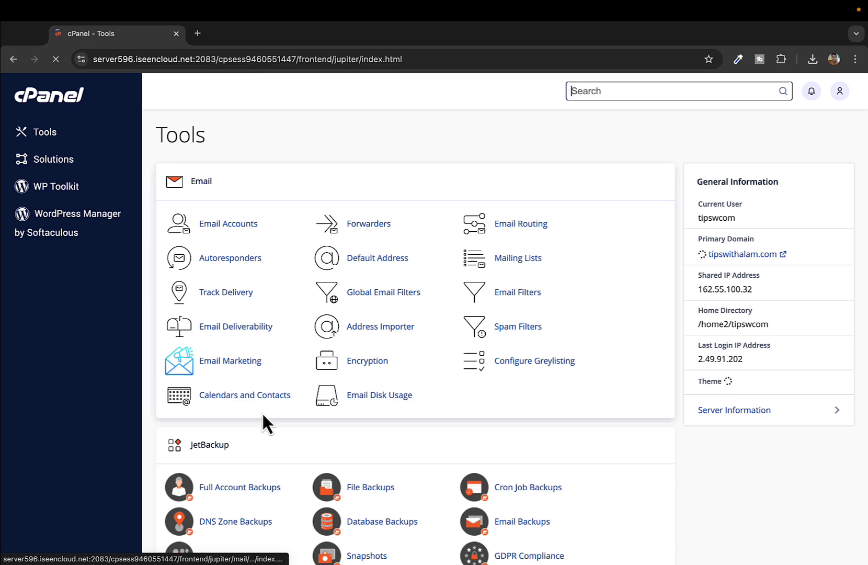
pyautogui.scroll(-5, 262, 423)
pyautogui.scroll(-5, 259, 412)
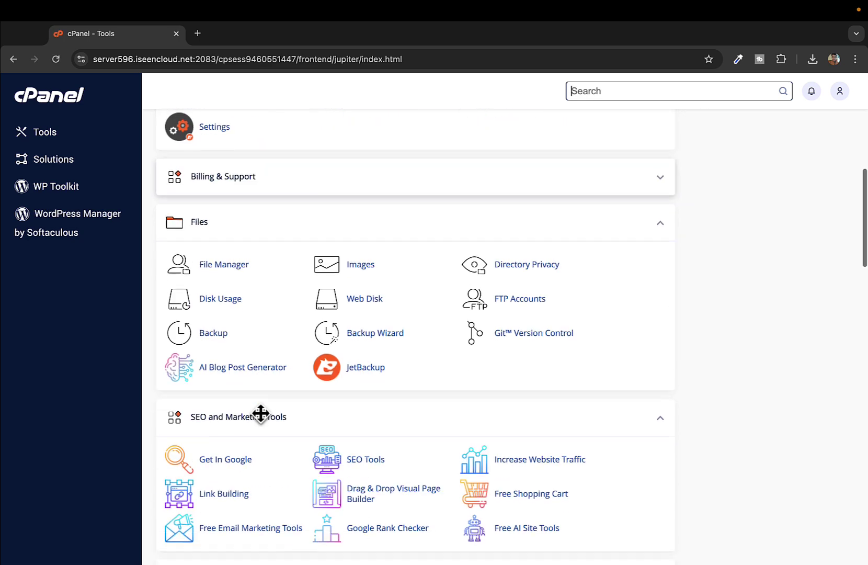
pyautogui.click(211, 265)
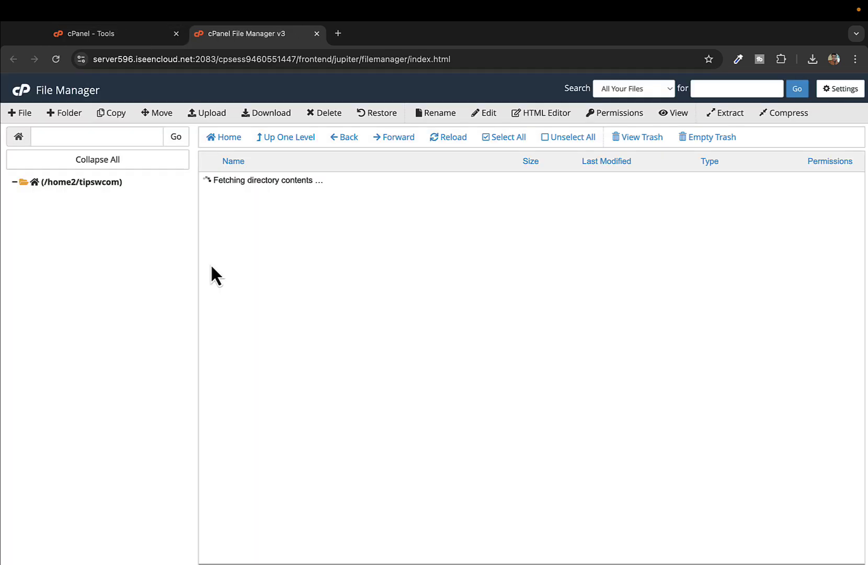
pyautogui.scroll(-2, 314, 430)
pyautogui.click(313, 430)
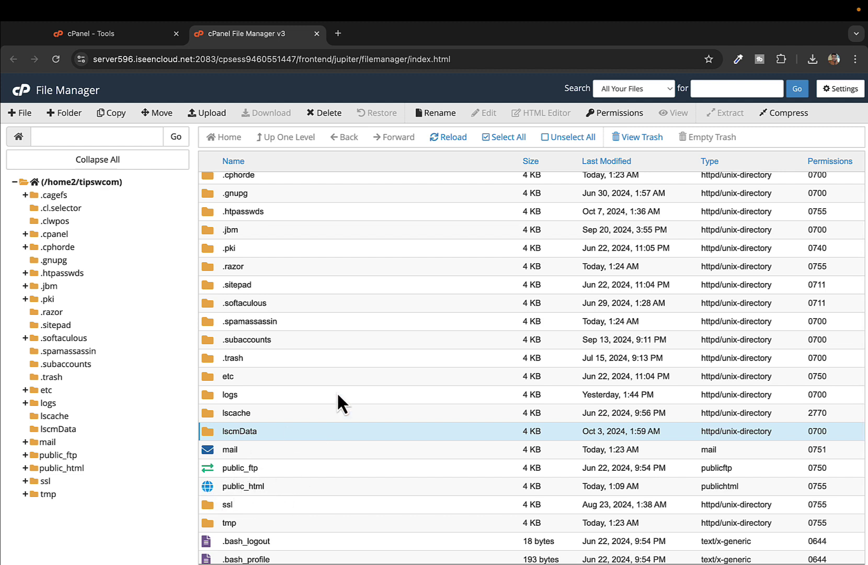
# Step: Open the mail folder to view its .Drafts, .Junk, .Sent, .Trash, cur, new and dovecot files
pyautogui.click(209, 453)
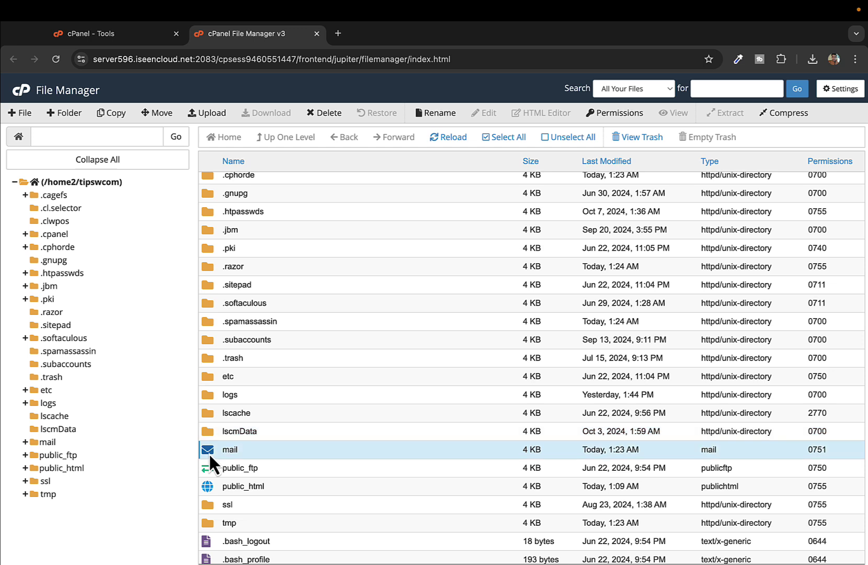
pyautogui.doubleClick(242, 454)
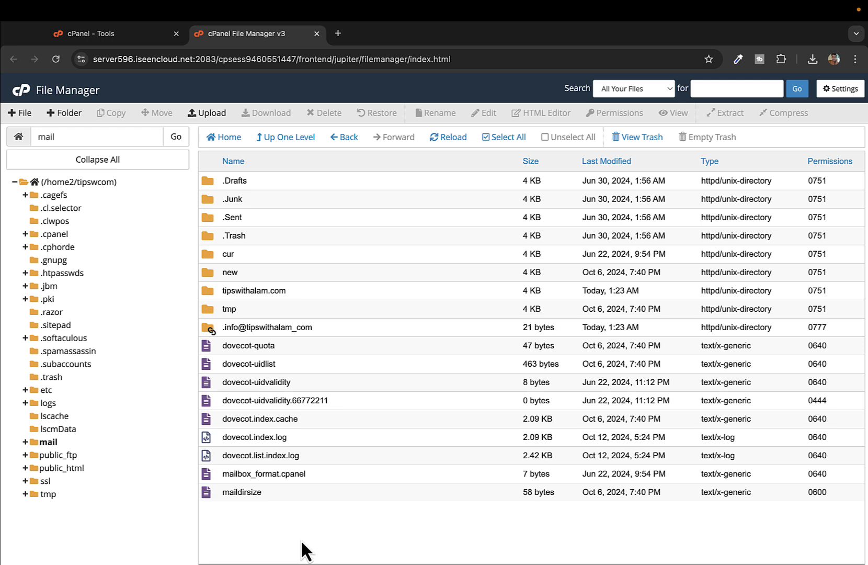
pyautogui.click(207, 329)
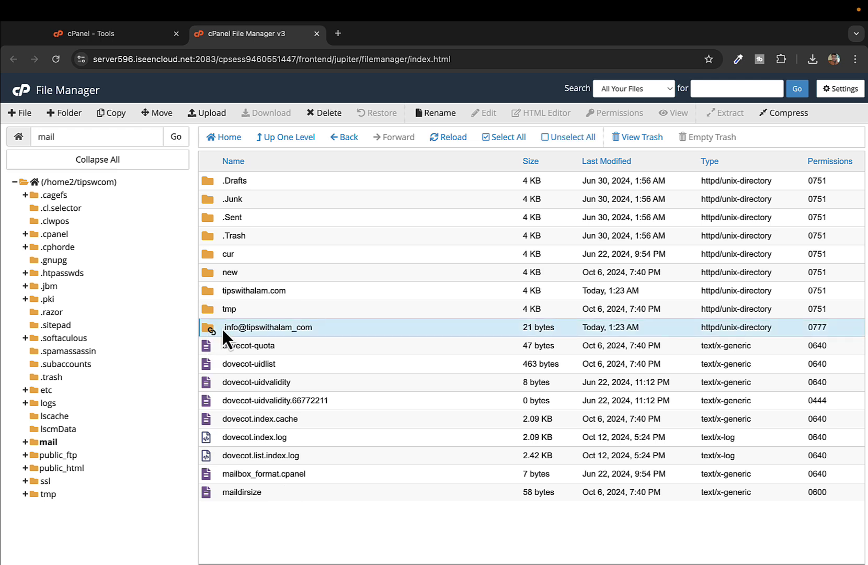
pyautogui.click(247, 327)
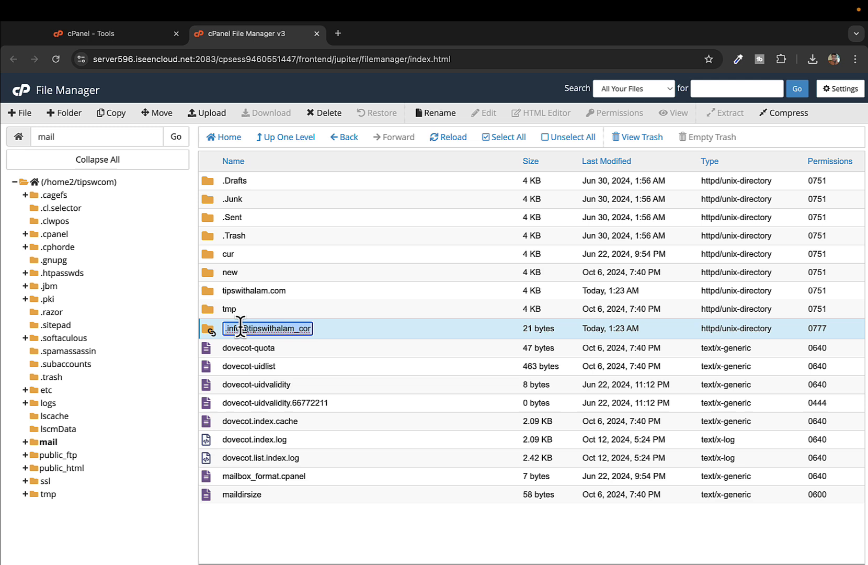
pyautogui.click(347, 532)
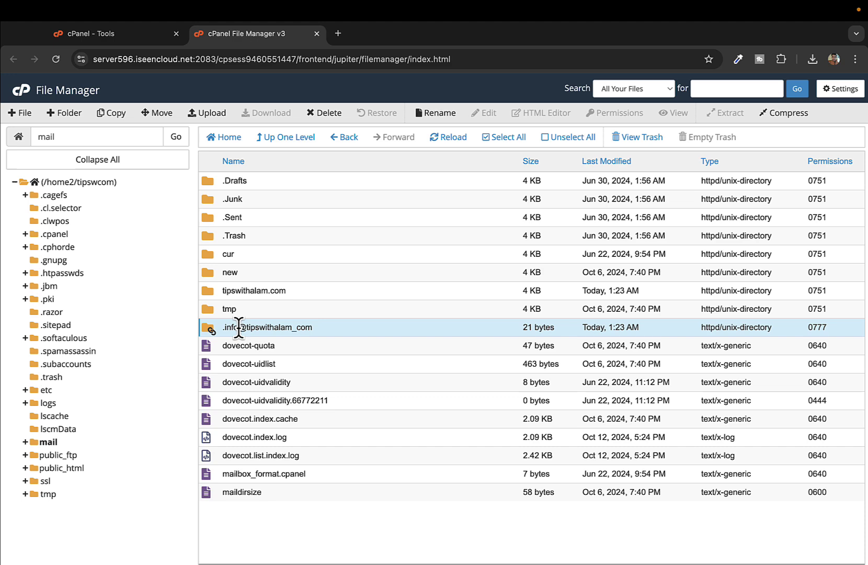
# Step: Open the .info@ mailbox folder, select all its items and compress them into a Zip archive
pyautogui.doubleClick(207, 331)
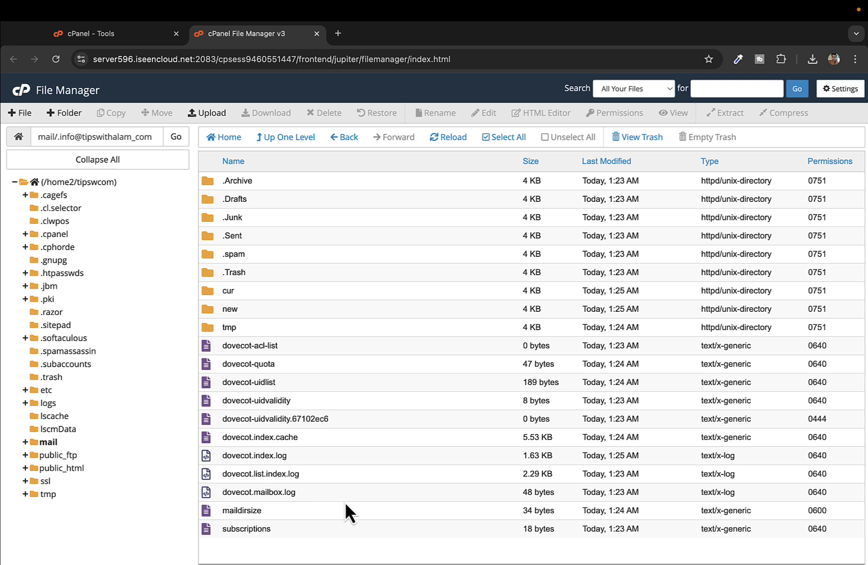
pyautogui.click(501, 148)
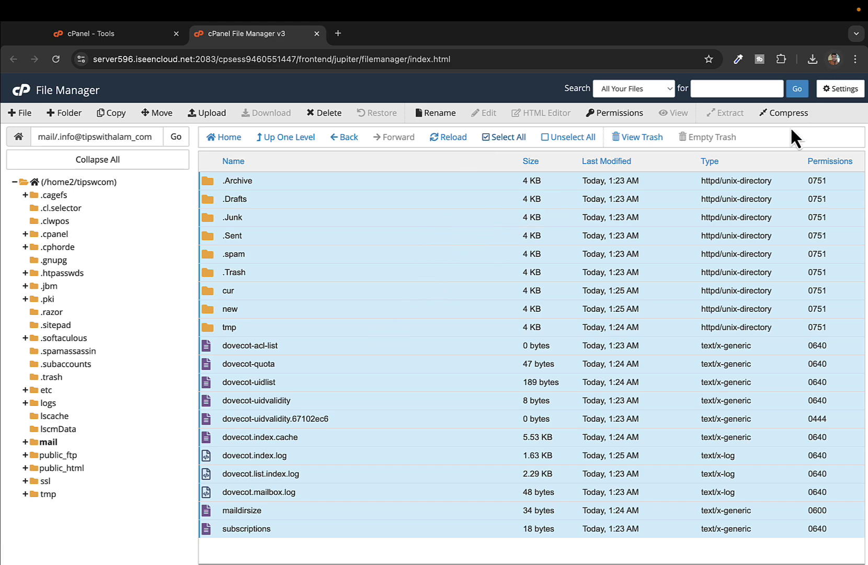
pyautogui.click(777, 115)
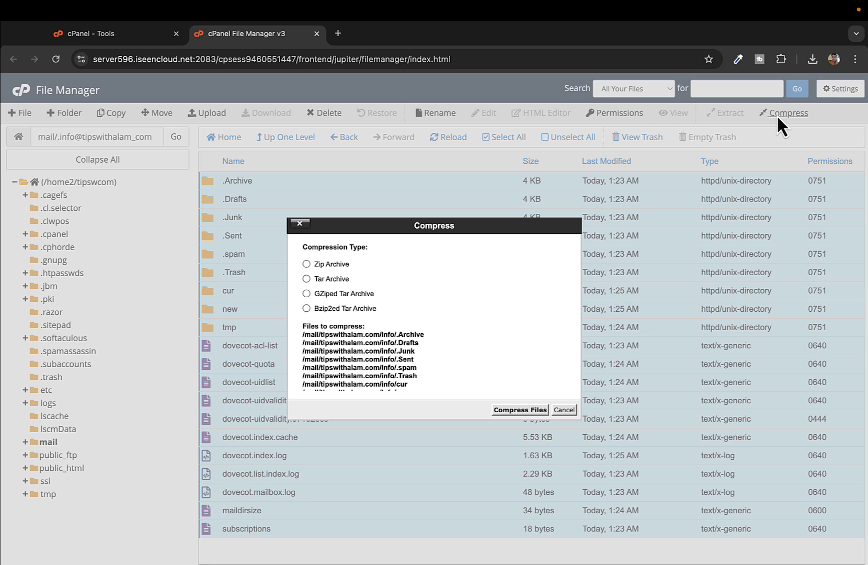
pyautogui.click(334, 264)
pyautogui.click(523, 410)
pyautogui.scroll(-15, 523, 410)
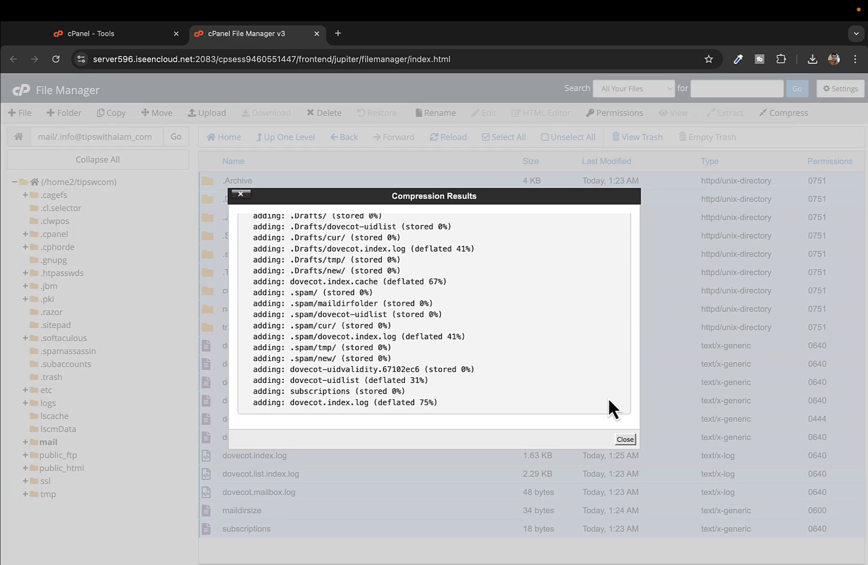
pyautogui.click(626, 440)
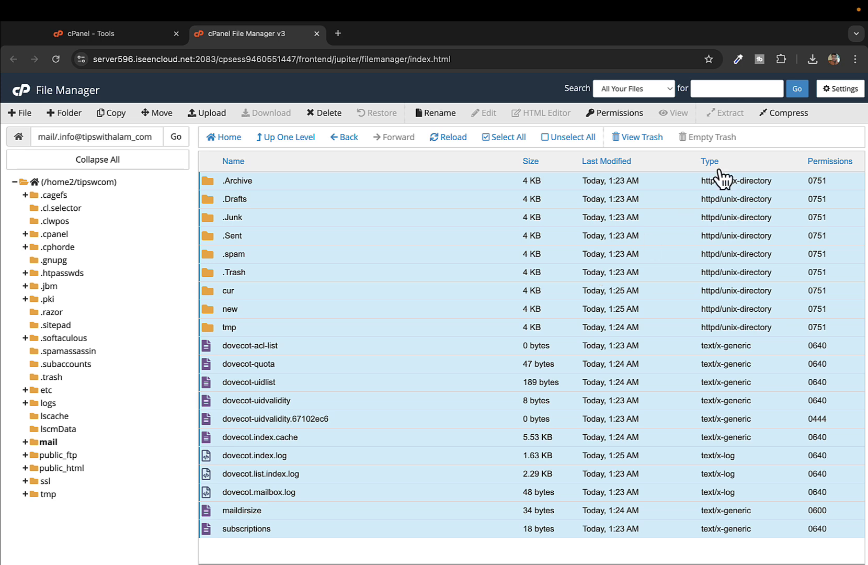
# Step: Reload the listing and download the new .Archive.zip (34.05 KB) to the computer
pyautogui.click(810, 64)
pyautogui.click(810, 63)
pyautogui.press('super+r')
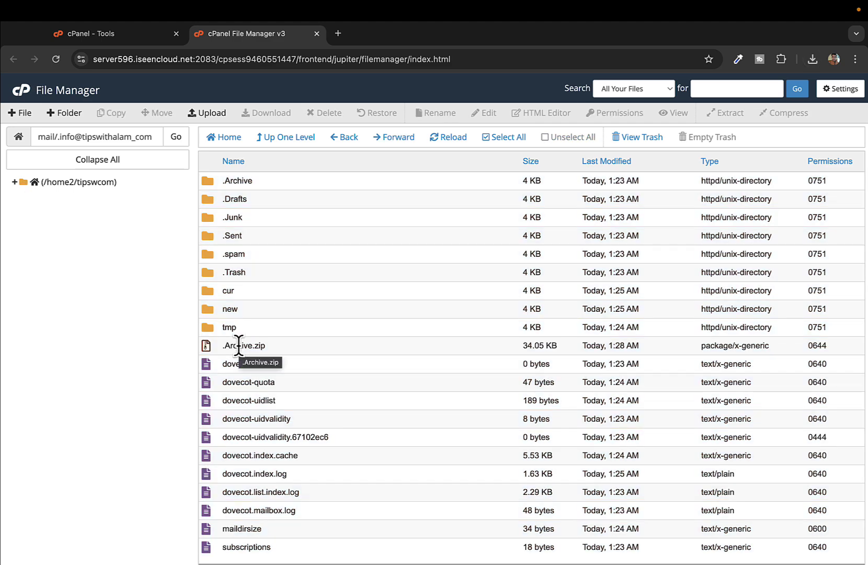
pyautogui.click(238, 345)
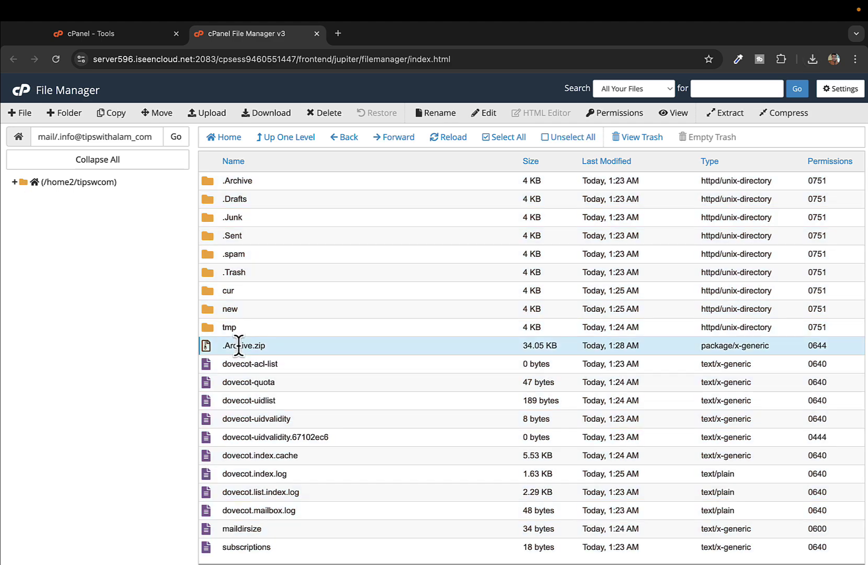
pyautogui.rightClick(239, 345)
pyautogui.click(256, 357)
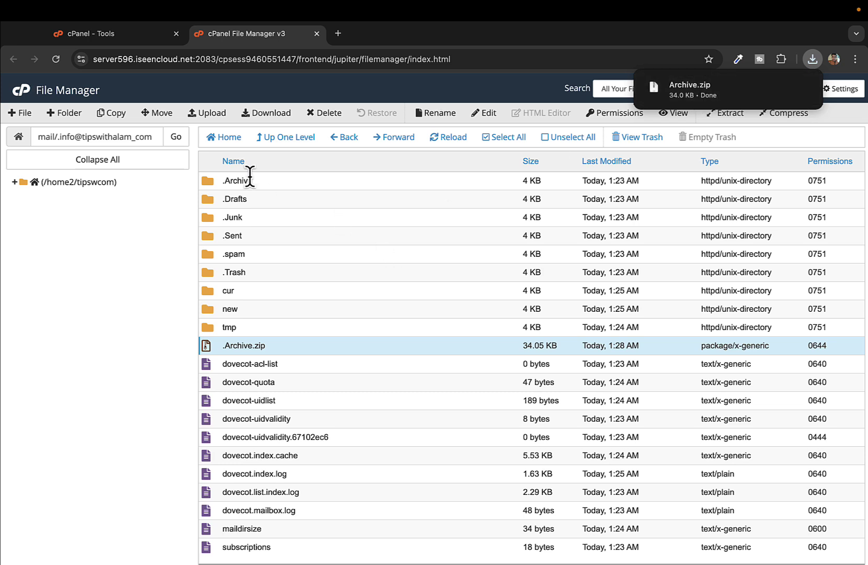
# Step: Create a new email account with username admin and a chosen password
pyautogui.click(23, 93)
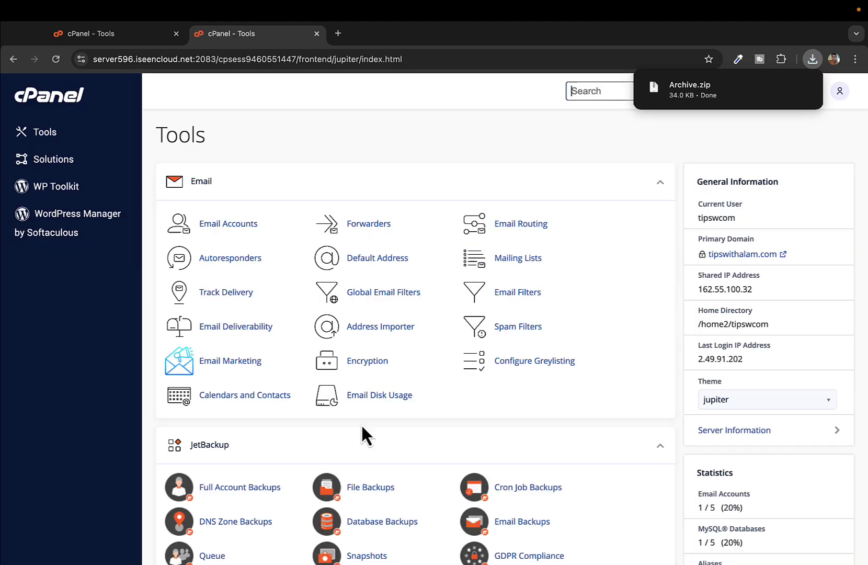
pyautogui.click(228, 225)
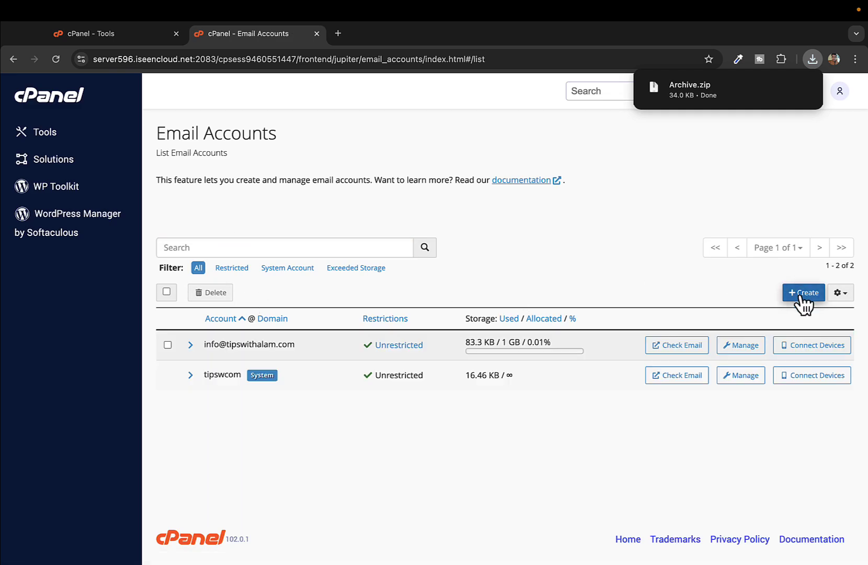
pyautogui.click(800, 293)
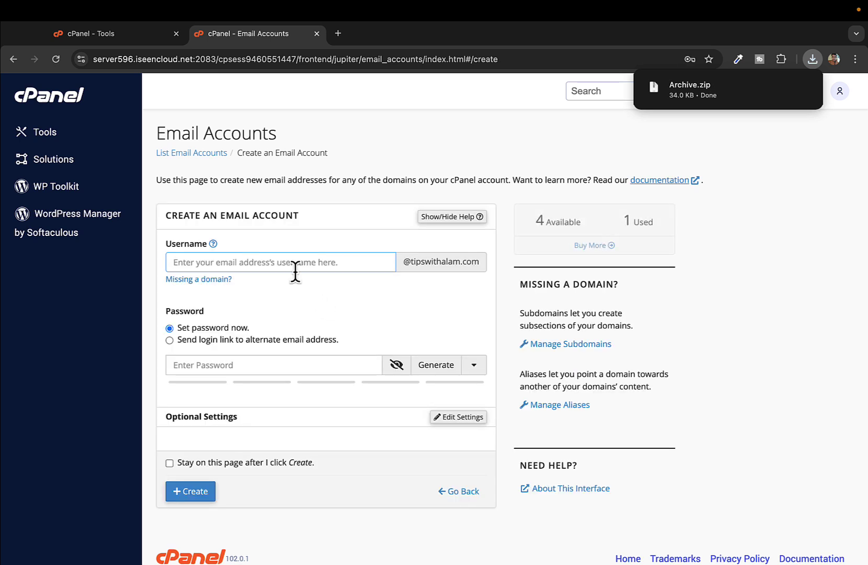
pyautogui.write('admin')
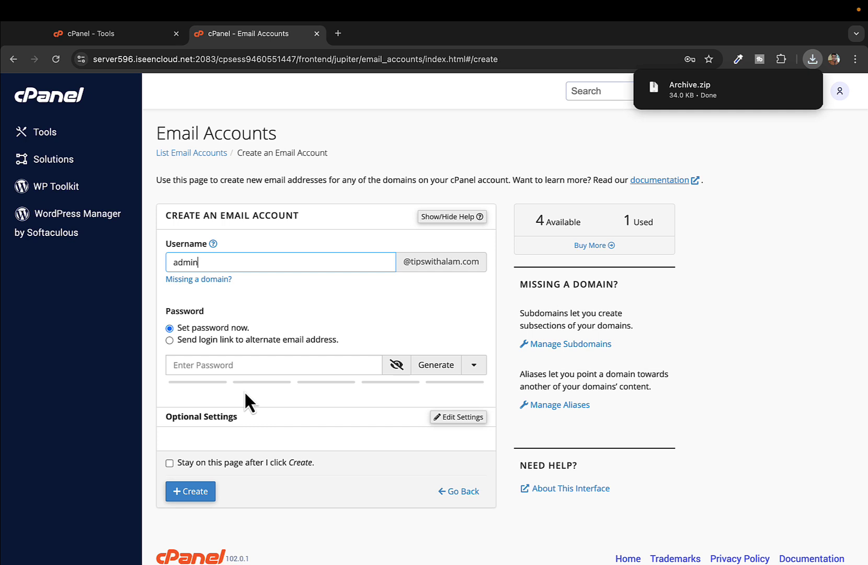
pyautogui.click(232, 365)
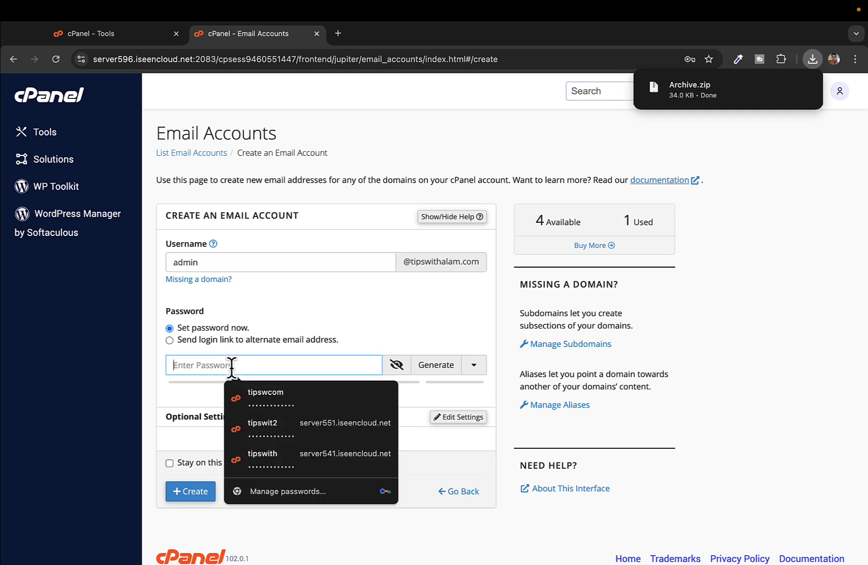
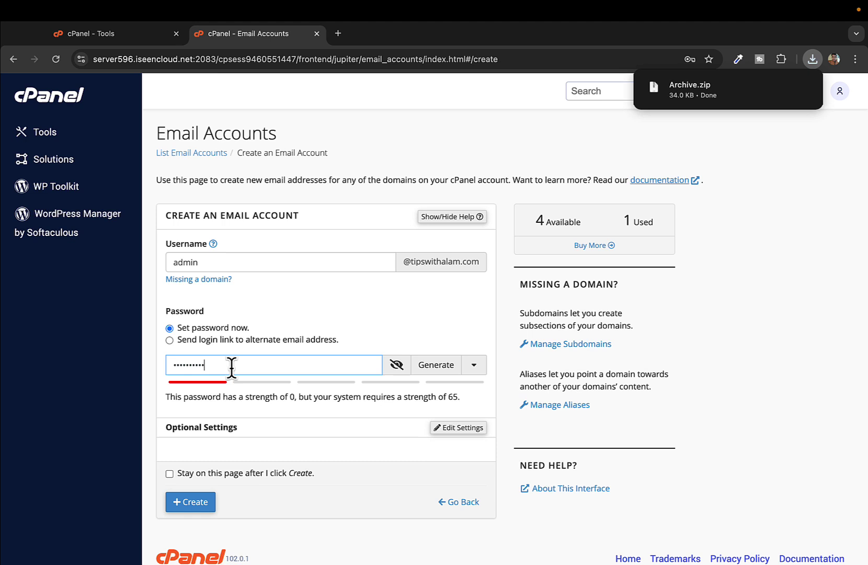
pyautogui.click(194, 514)
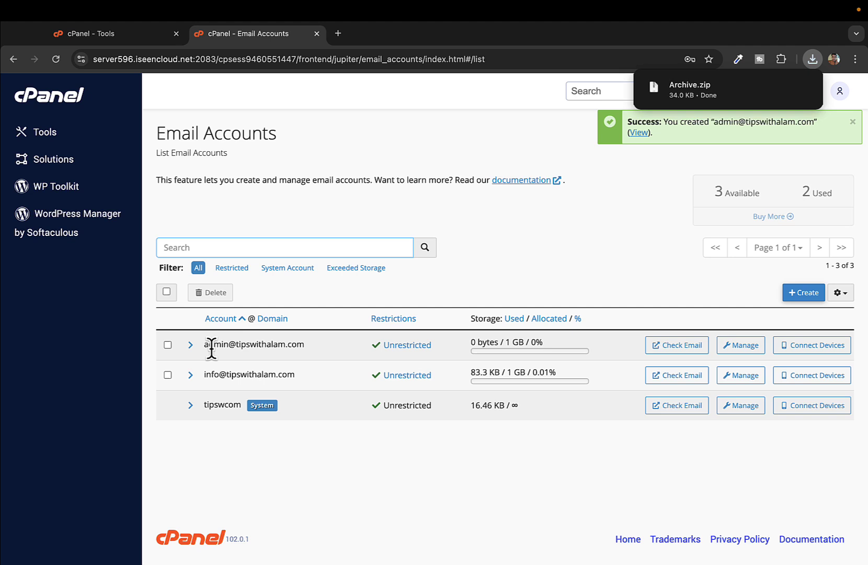
# Step: Check the account list to confirm the new admin address appears beside the info account
pyautogui.tripleClick(211, 374)
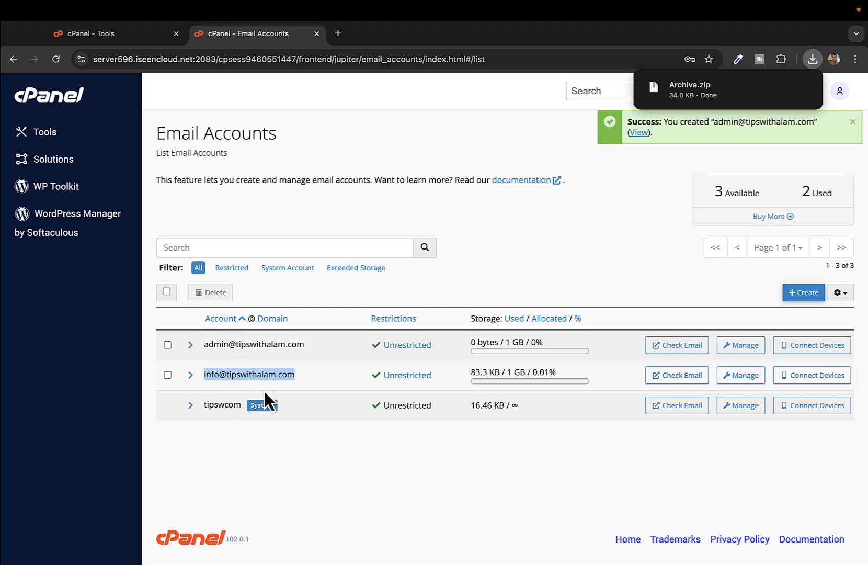
pyautogui.click(264, 365)
pyautogui.doubleClick(256, 344)
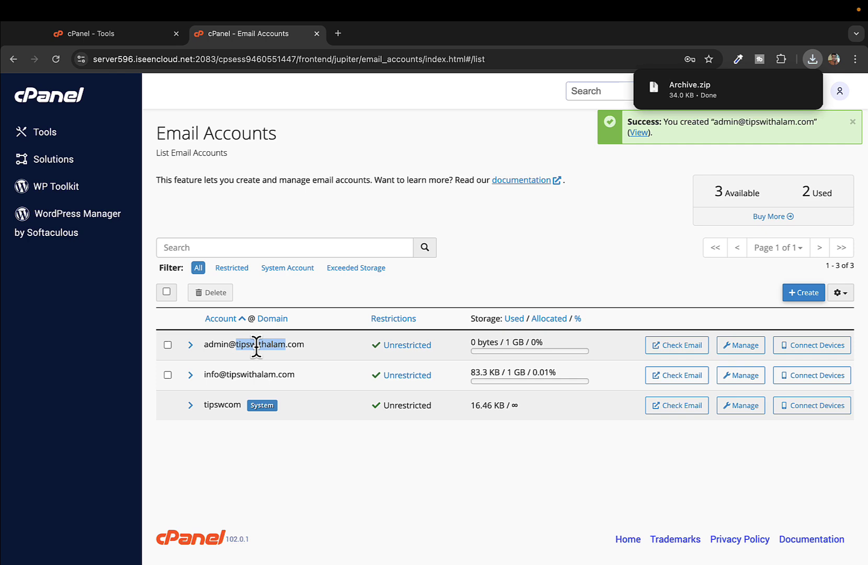
pyautogui.tripleClick(256, 344)
pyautogui.click(323, 492)
pyautogui.click(60, 103)
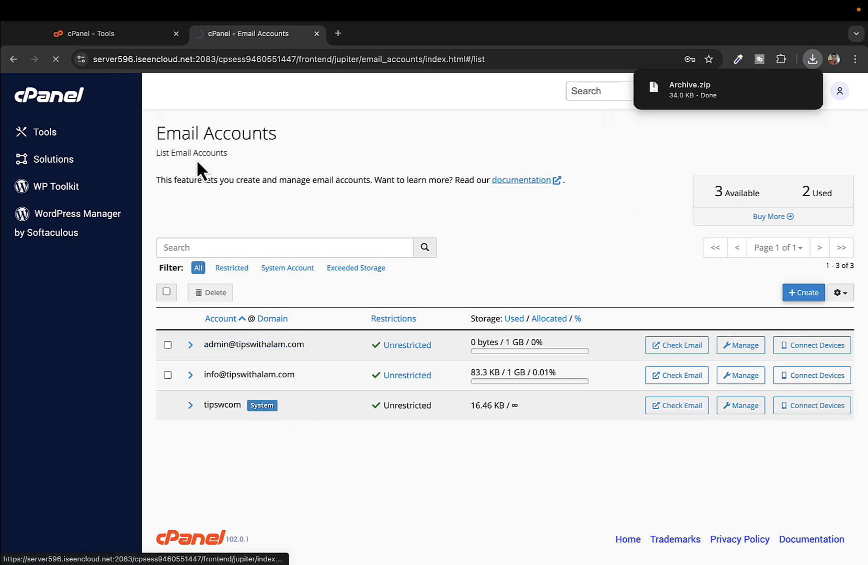
# Step: Launch File Manager and browse into mail, then the new .admin mailbox folder
pyautogui.scroll(-7, 200, 379)
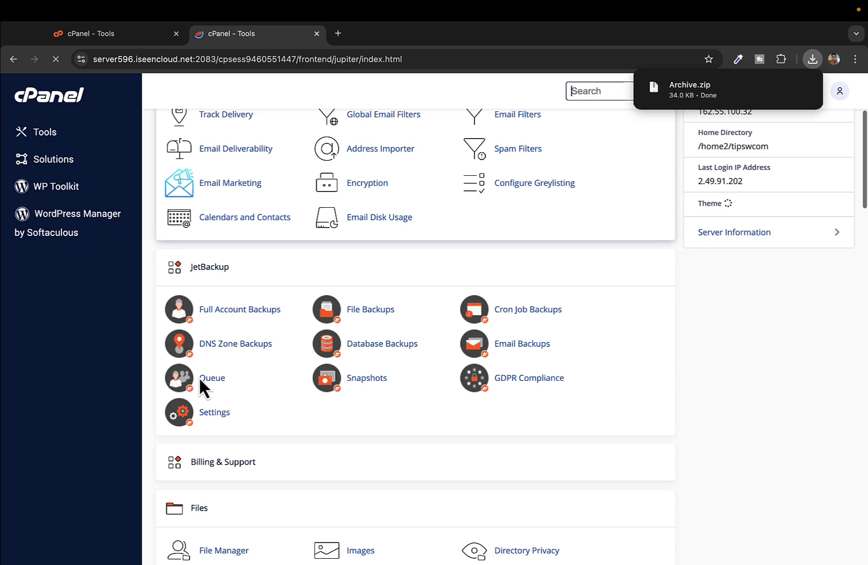
pyautogui.click(215, 350)
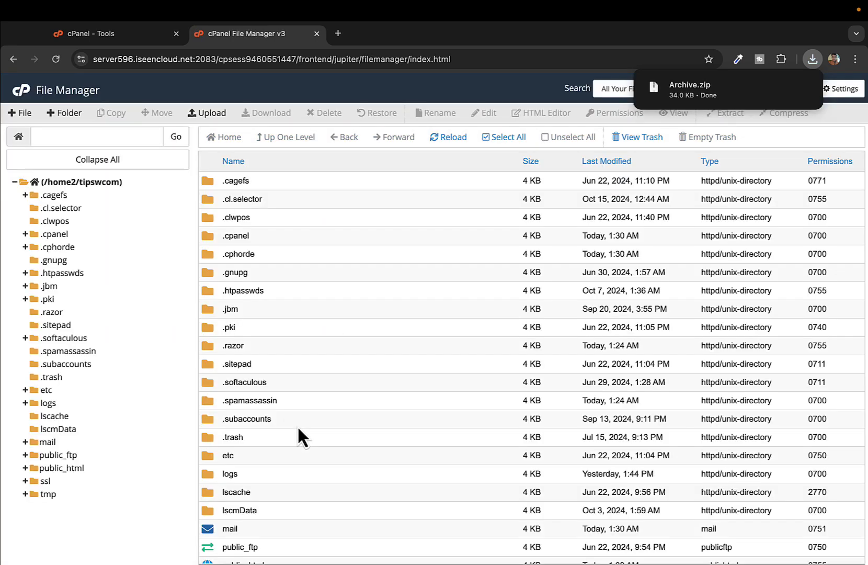
pyautogui.scroll(-4, 298, 428)
pyautogui.click(208, 309)
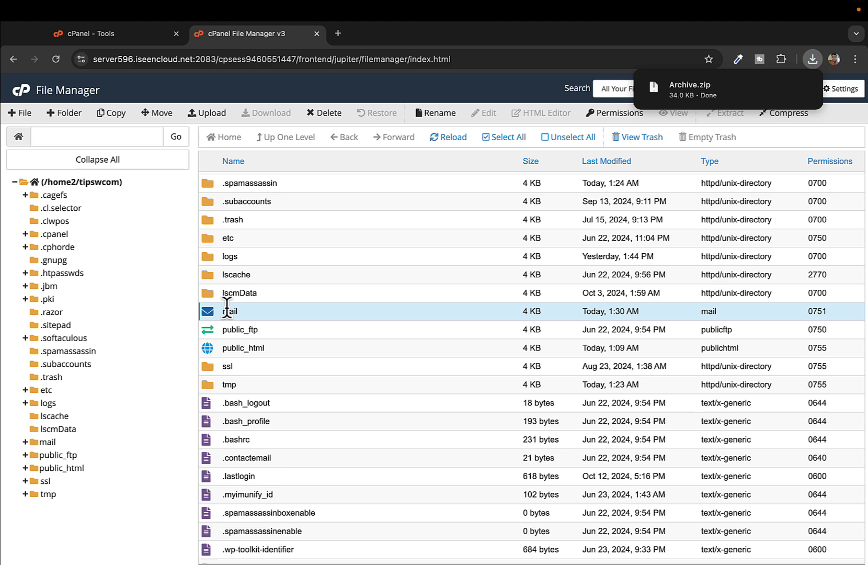
pyautogui.doubleClick(212, 310)
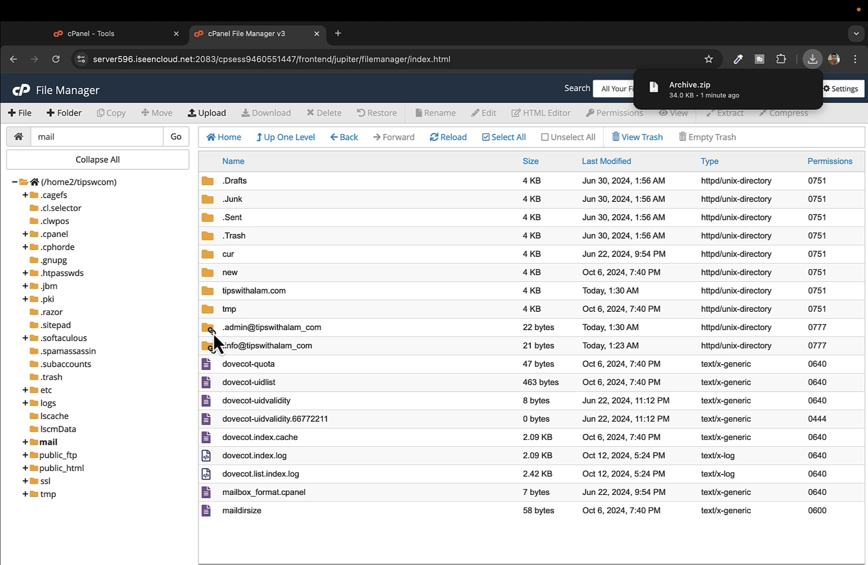
pyautogui.doubleClick(214, 329)
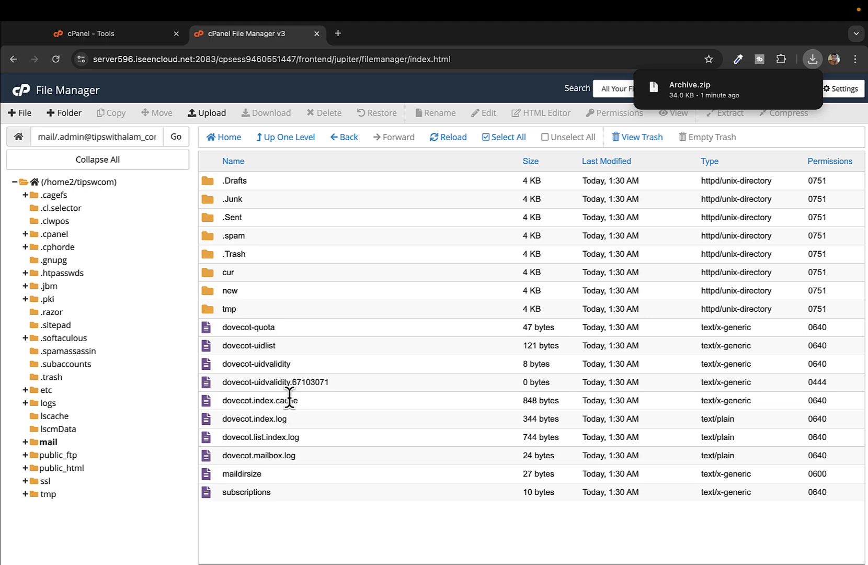
# Step: Upload Archive.zip from the Downloads folder into the admin mailbox folder
pyautogui.click(213, 113)
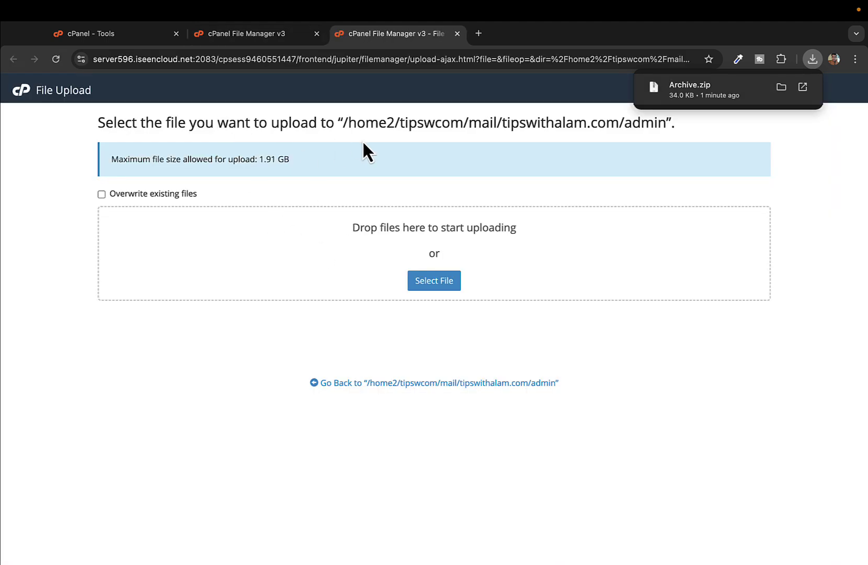
pyautogui.click(434, 287)
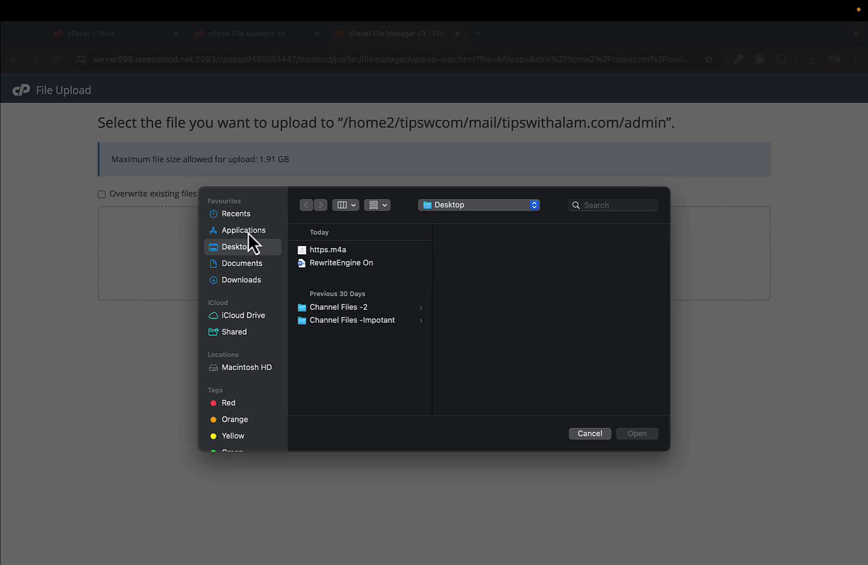
pyautogui.click(243, 280)
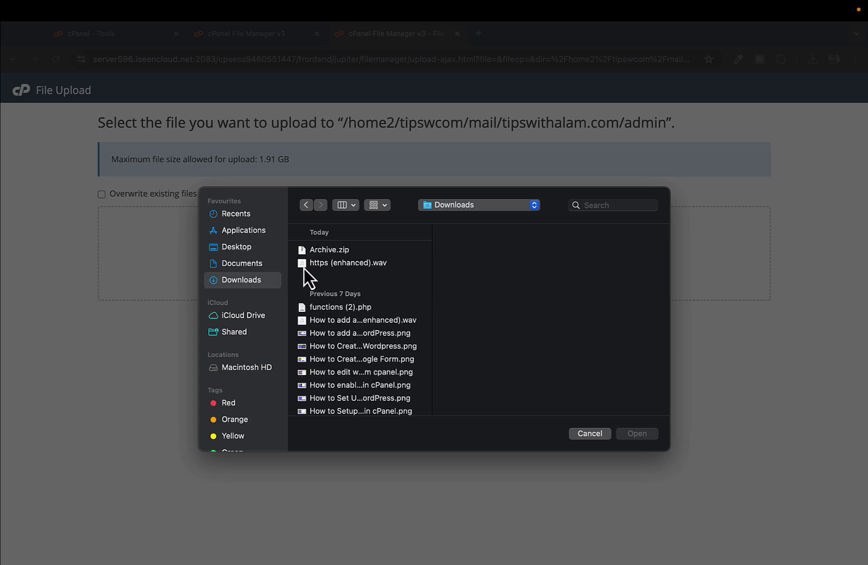
pyautogui.click(325, 250)
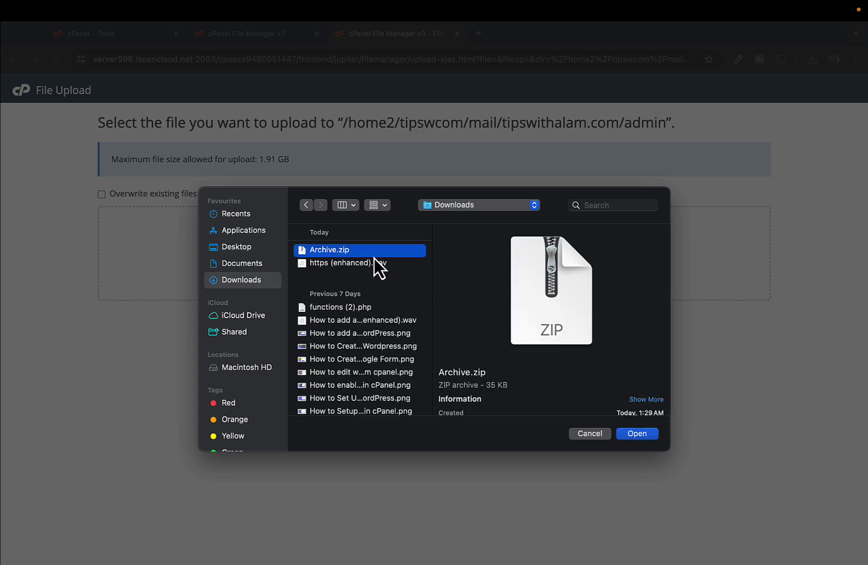
pyautogui.click(648, 435)
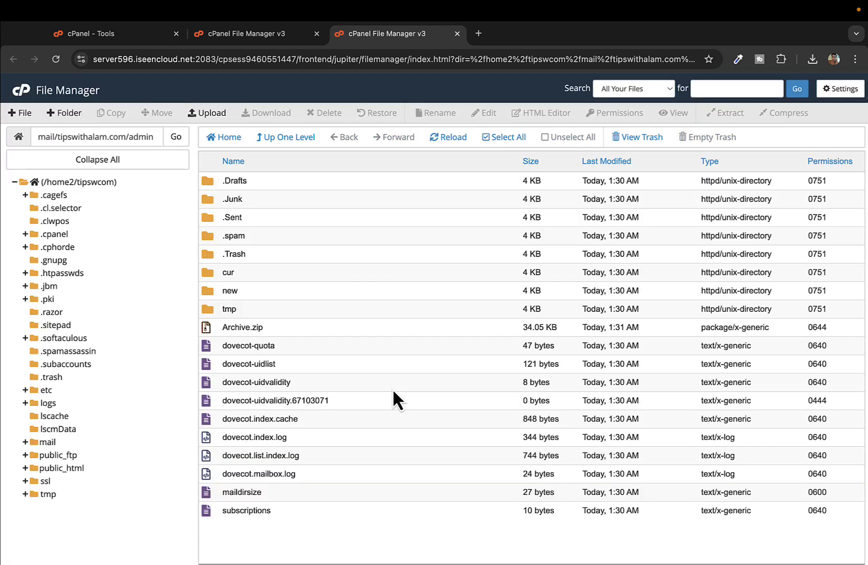
pyautogui.click(271, 324)
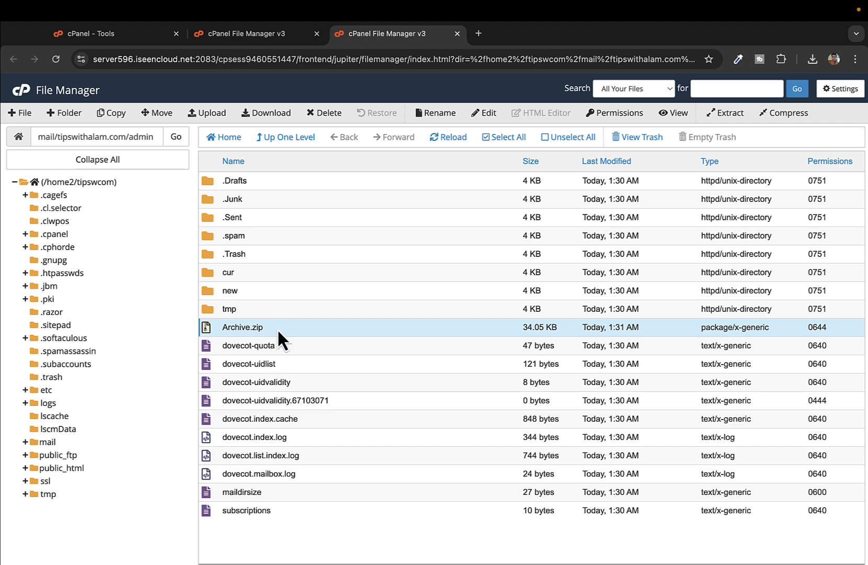
pyautogui.click(732, 113)
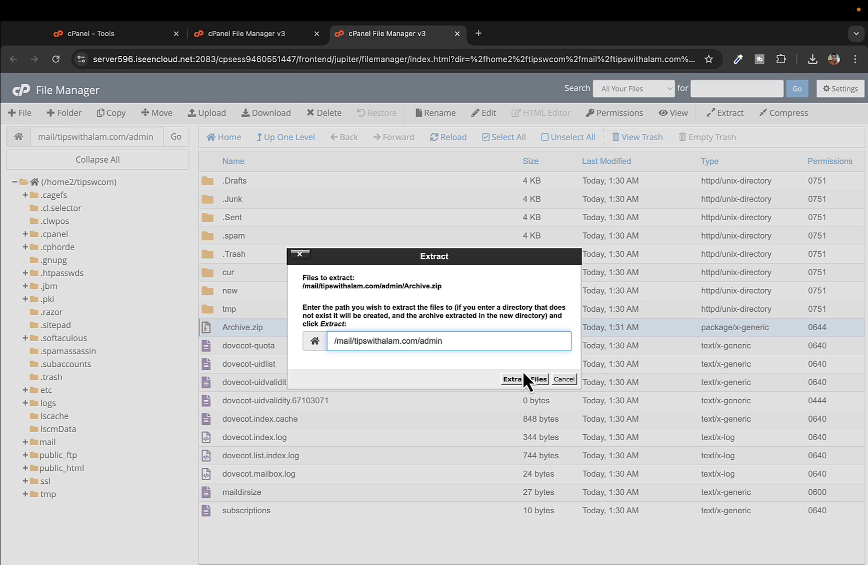
pyautogui.click(534, 379)
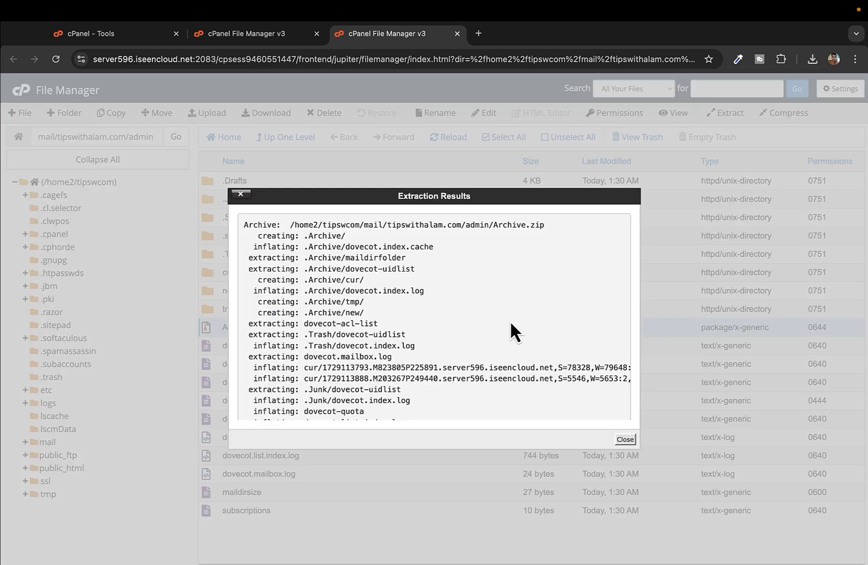
pyautogui.scroll(-10, 510, 322)
pyautogui.click(625, 439)
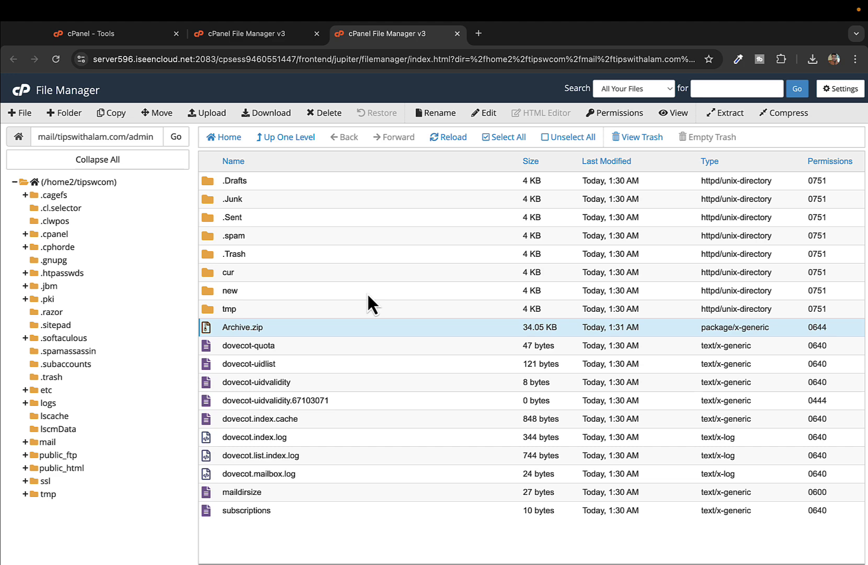
# Step: Close both File Manager tabs, then set the admin account's Webmail to open the inbox at login
pyautogui.click(458, 34)
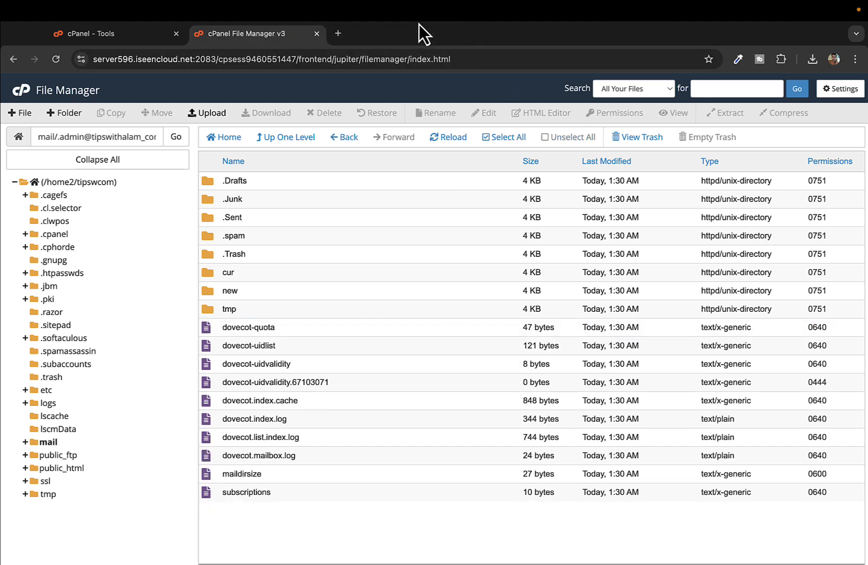
pyautogui.click(318, 32)
pyautogui.scroll(10, 213, 165)
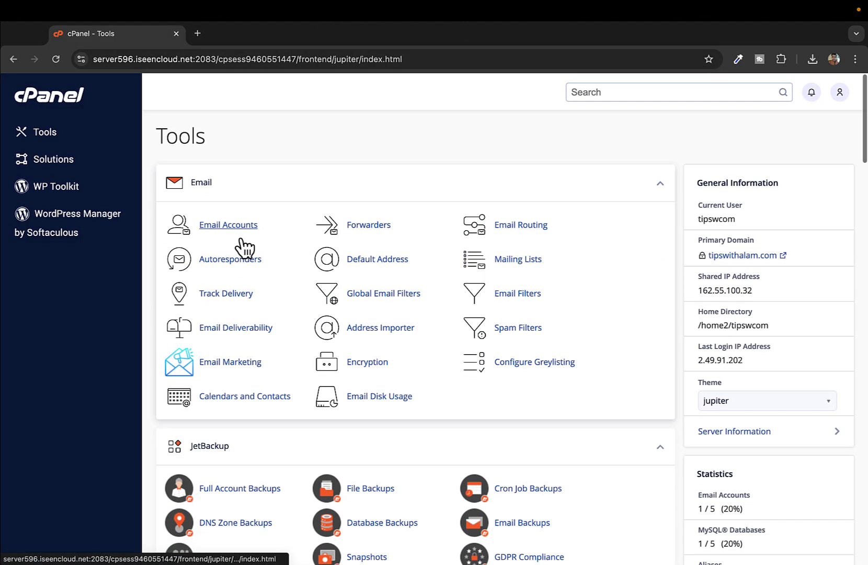
pyautogui.click(234, 228)
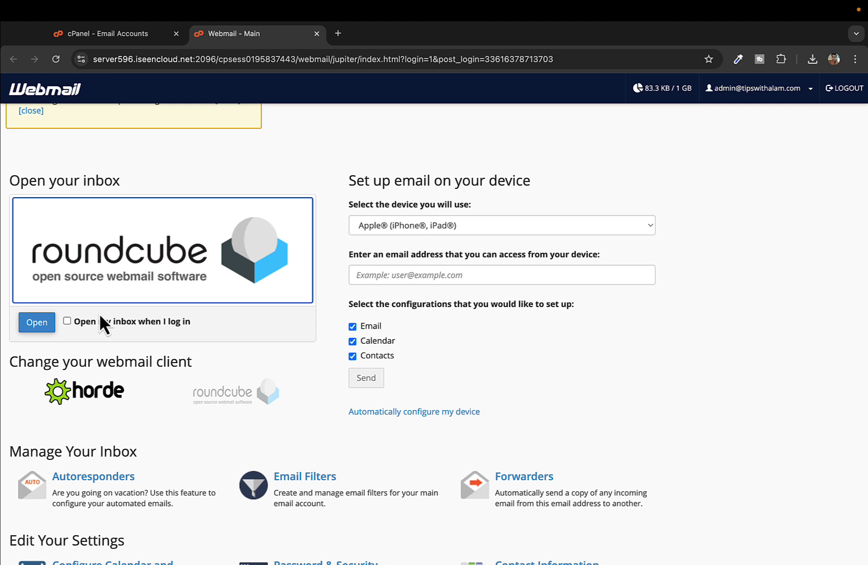
pyautogui.click(65, 320)
# Step: Open the admin inbox in Roundcube and read the three restored messages, ending on 'Test'
pyautogui.click(37, 323)
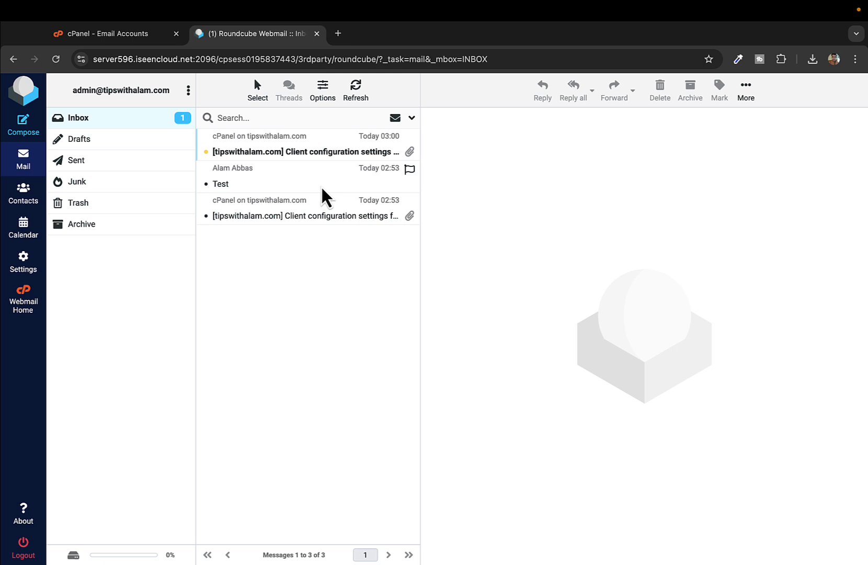
pyautogui.click(285, 143)
pyautogui.click(271, 185)
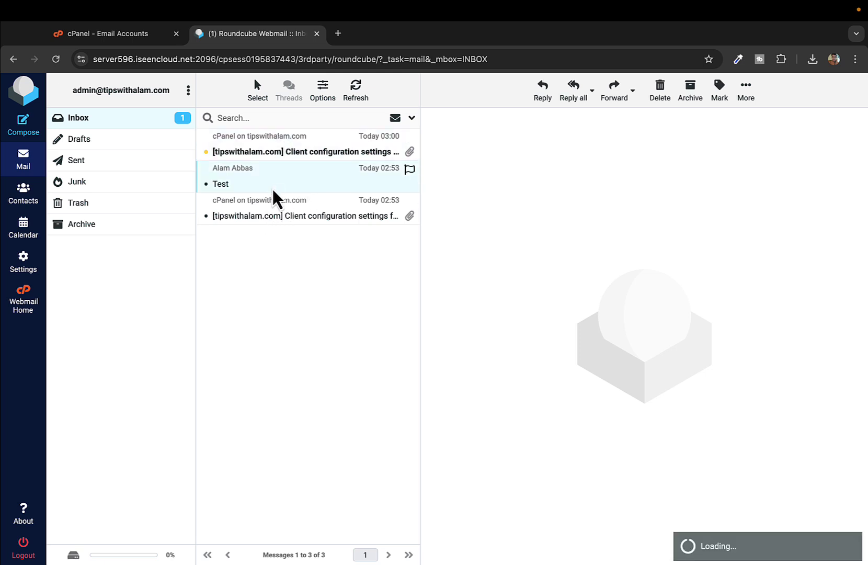
pyautogui.click(269, 207)
pyautogui.click(274, 179)
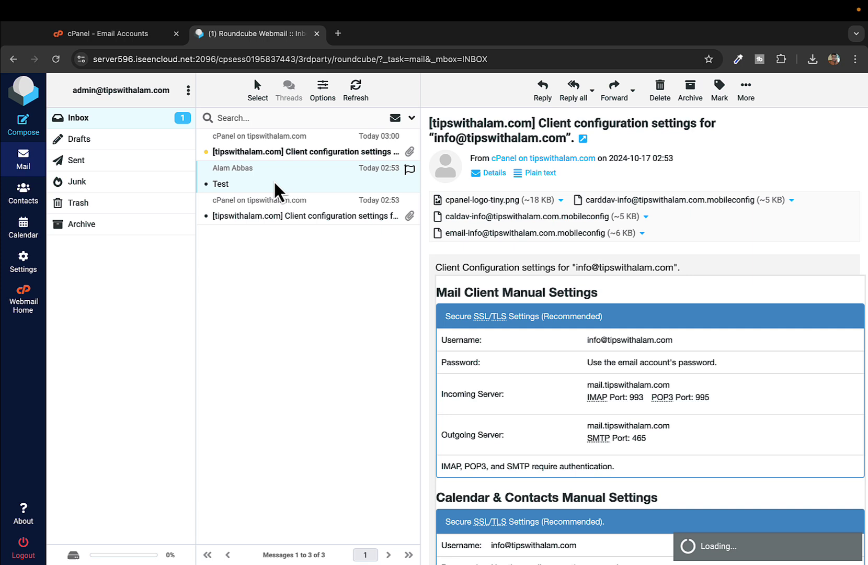